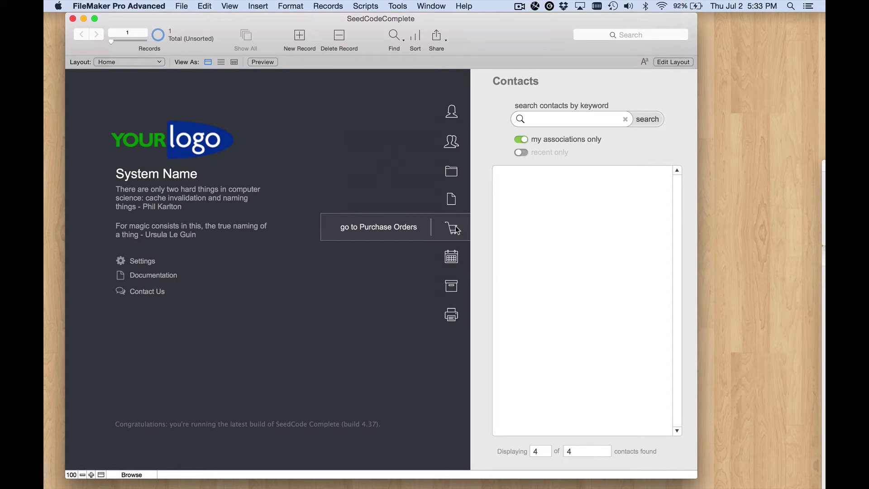
- Switch the home panel to list Projects, visit the Project layout, then return Home
click(451, 171)
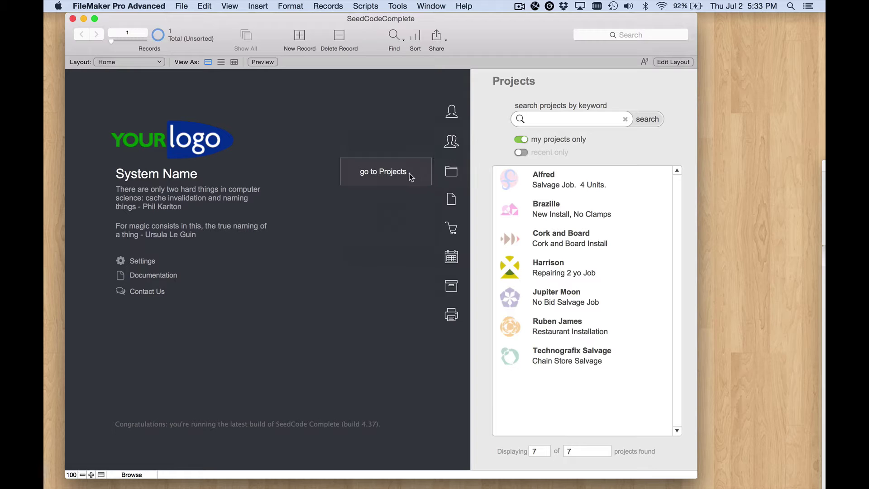
click(381, 175)
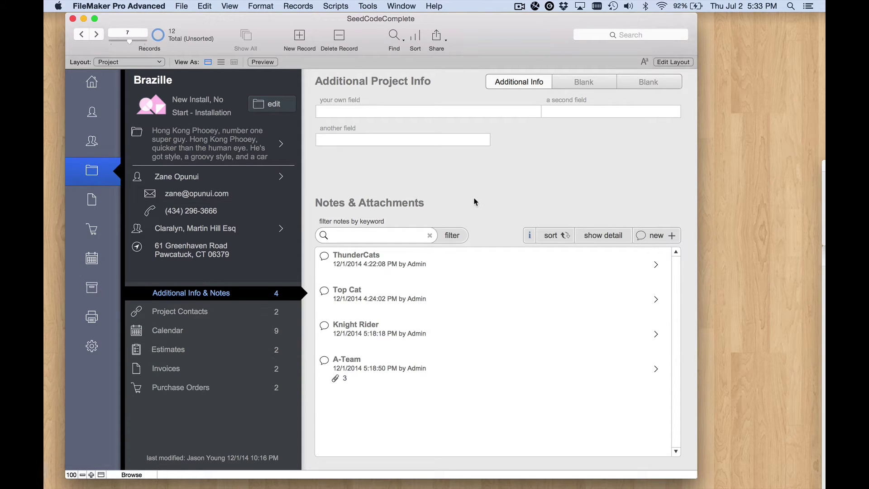
click(86, 81)
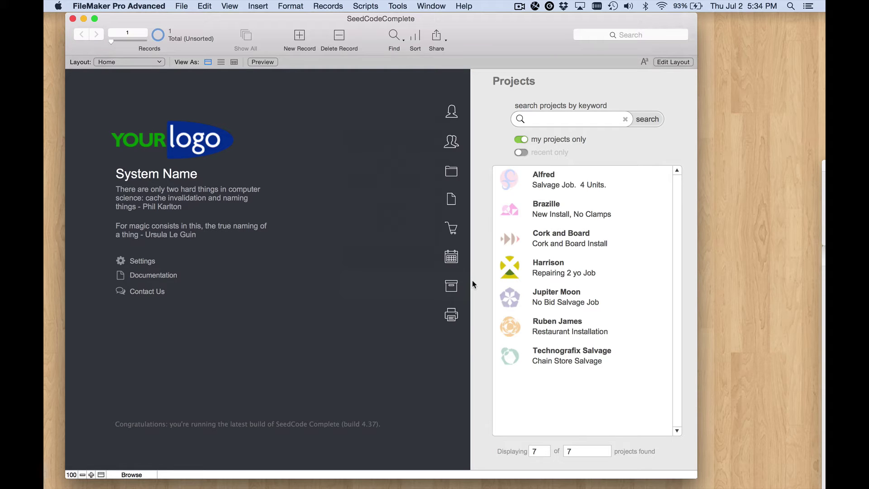
- Put the Home layout in Layout mode and select only the archive-icon navigation button
click(672, 61)
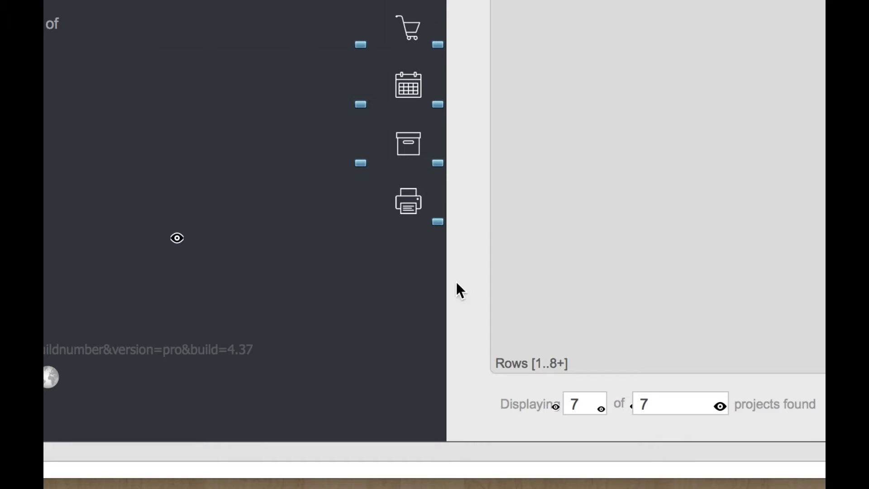
click(415, 139)
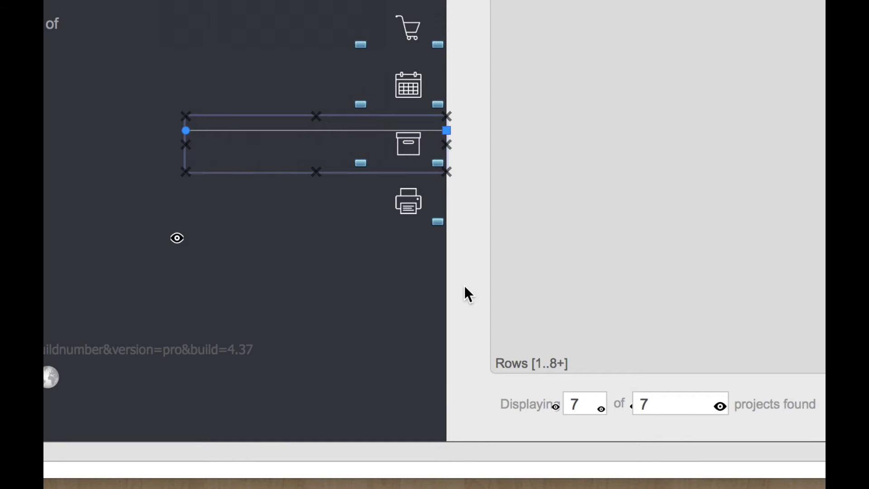
drag(455, 443, 167, 105)
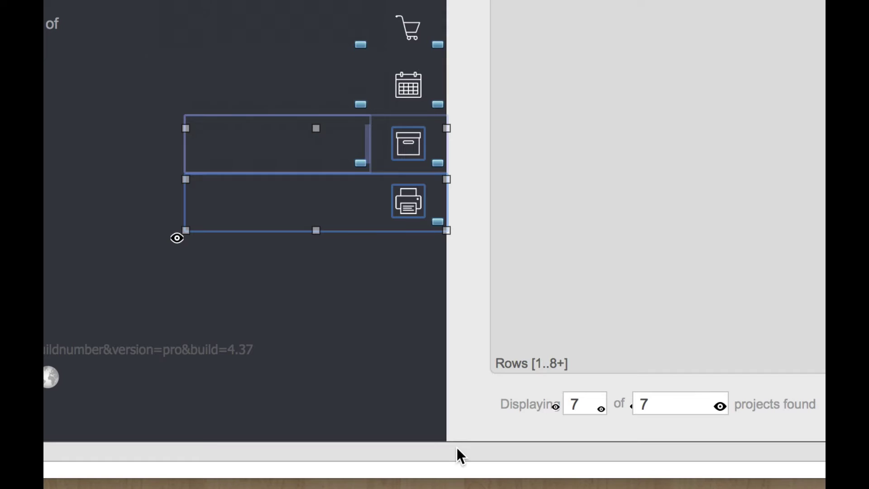
drag(454, 445, 165, 164)
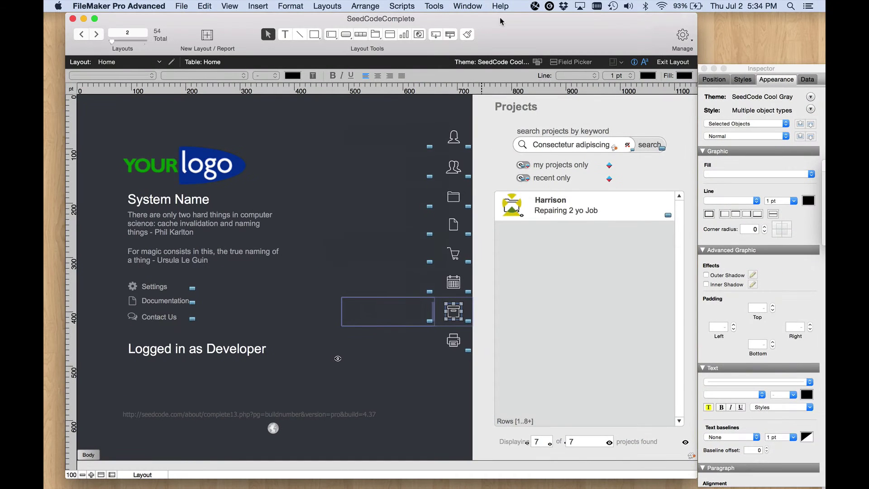
- Duplicate the archive nav button and place the copy below the printer button
click(205, 6)
click(221, 142)
drag(440, 320, 433, 374)
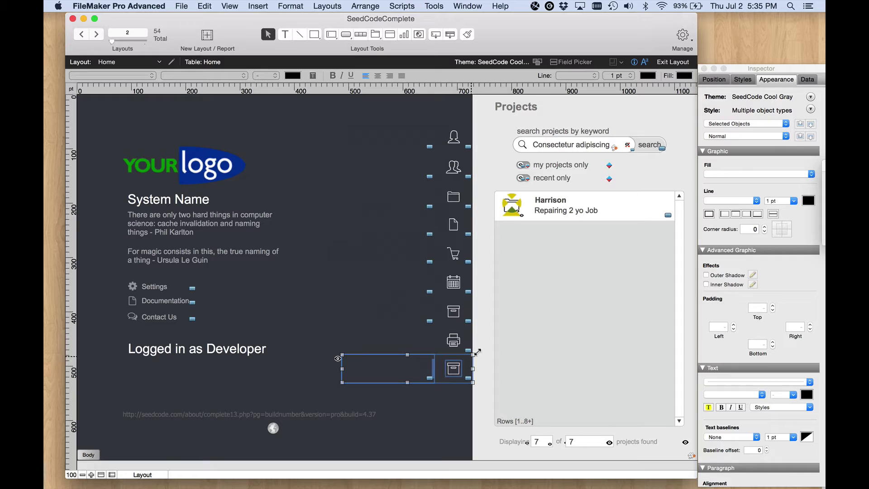
- Compare button positions in the Inspector, nudge the new button down, and view it in Browse mode
click(472, 339)
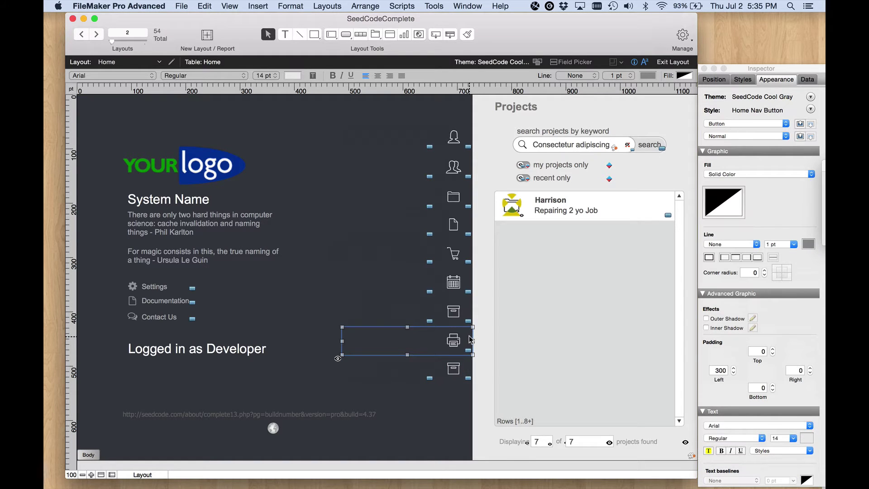
click(728, 78)
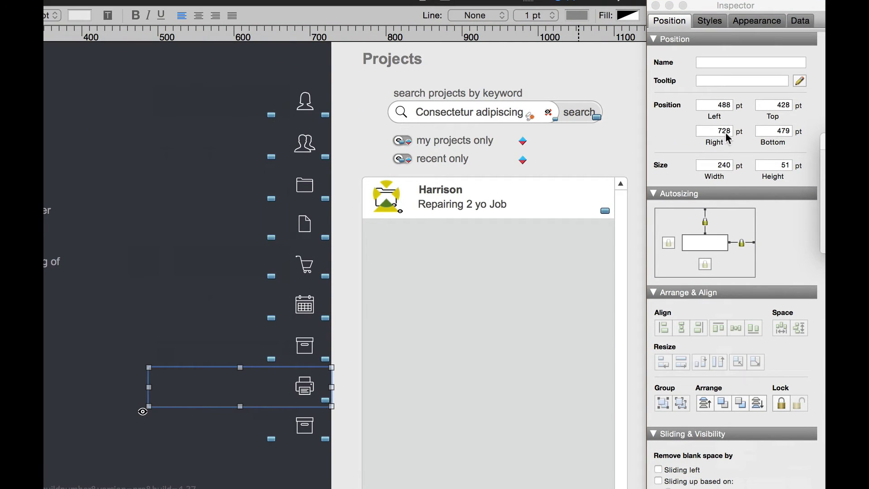
click(328, 422)
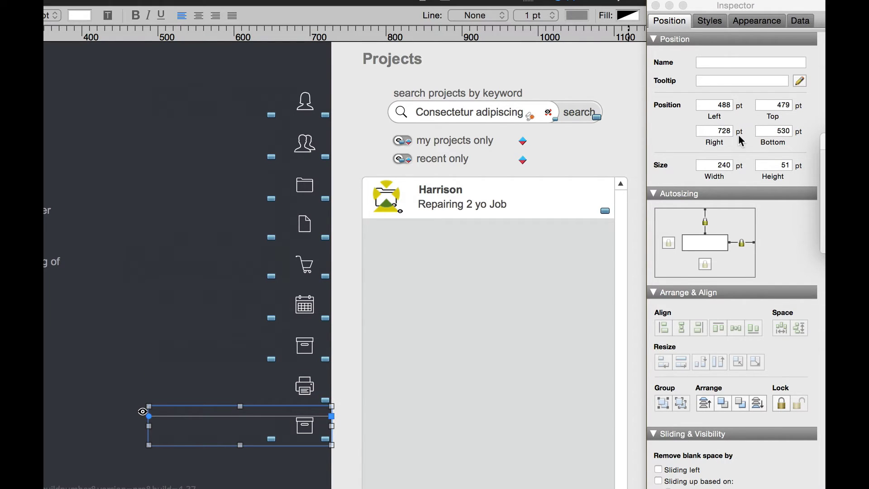
click(328, 347)
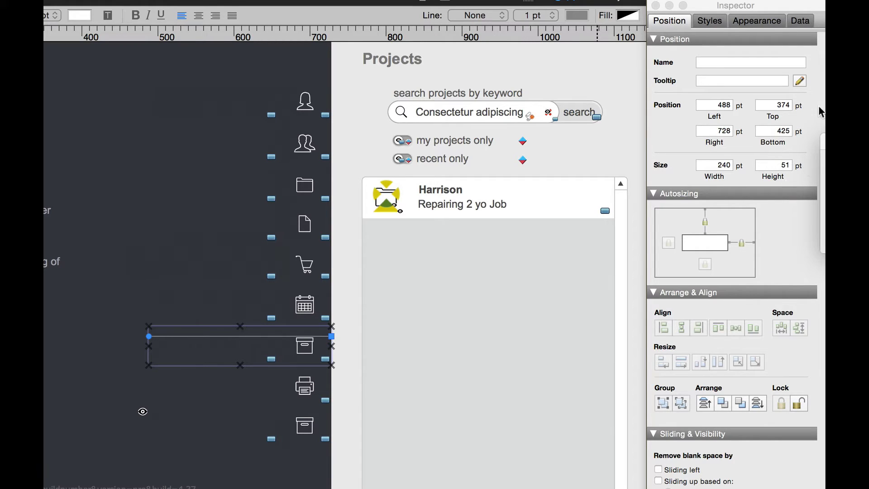
key(Tab)
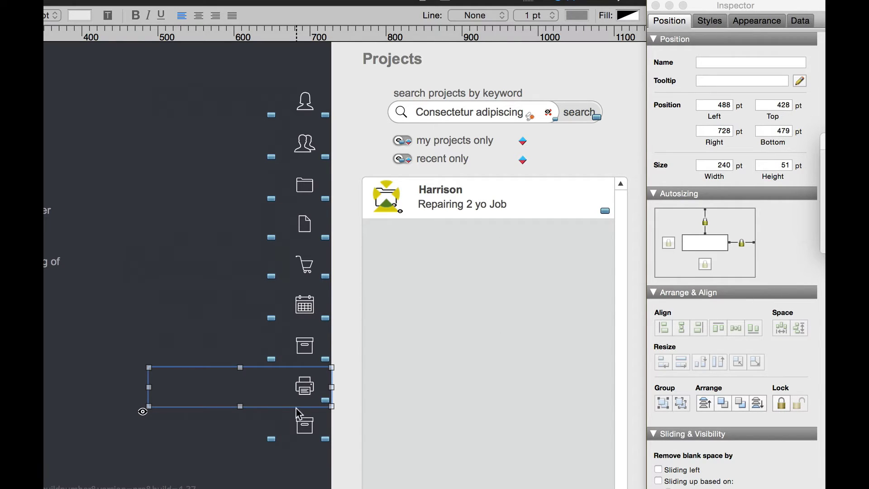
click(326, 426)
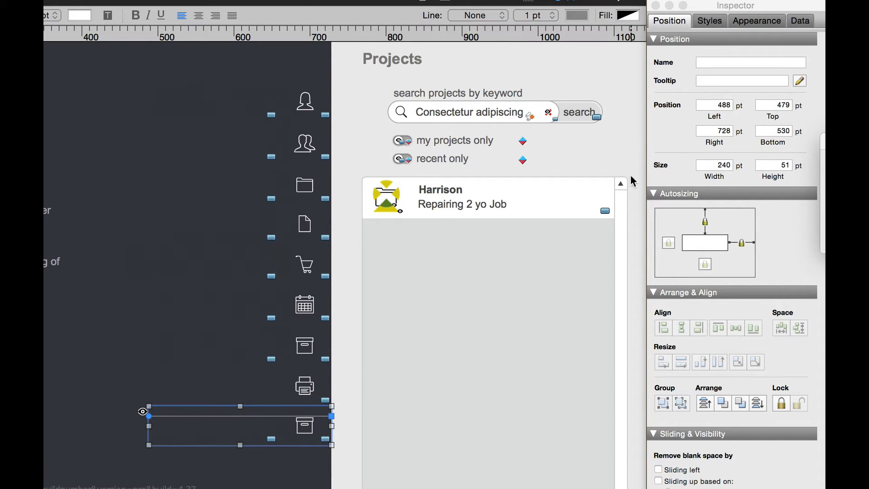
drag(342, 487, 122, 398)
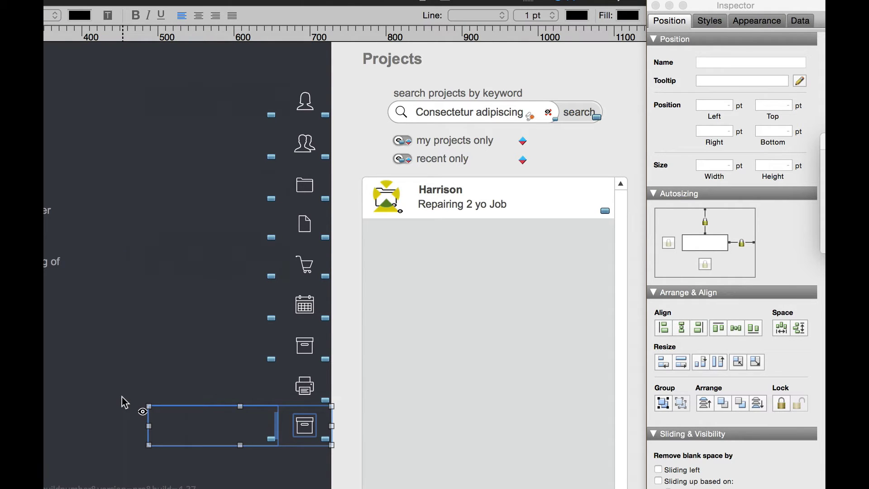
key(Down)
key(Down)
key(Down)
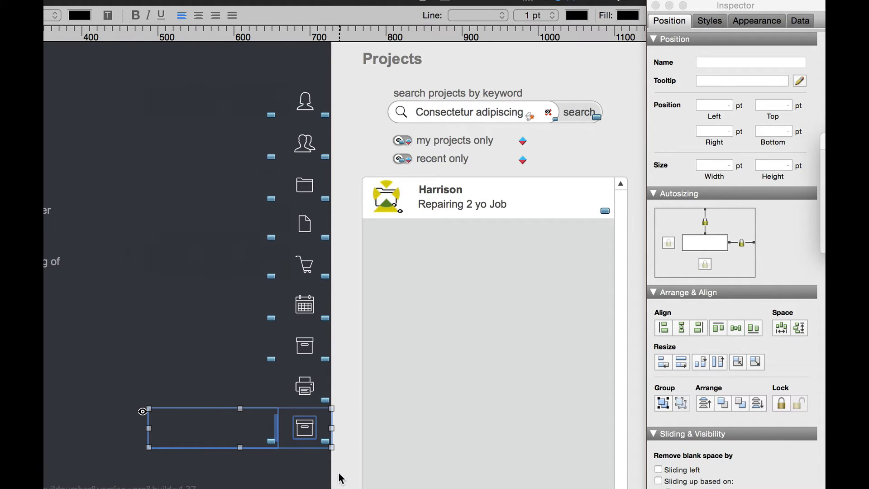
key(super+b)
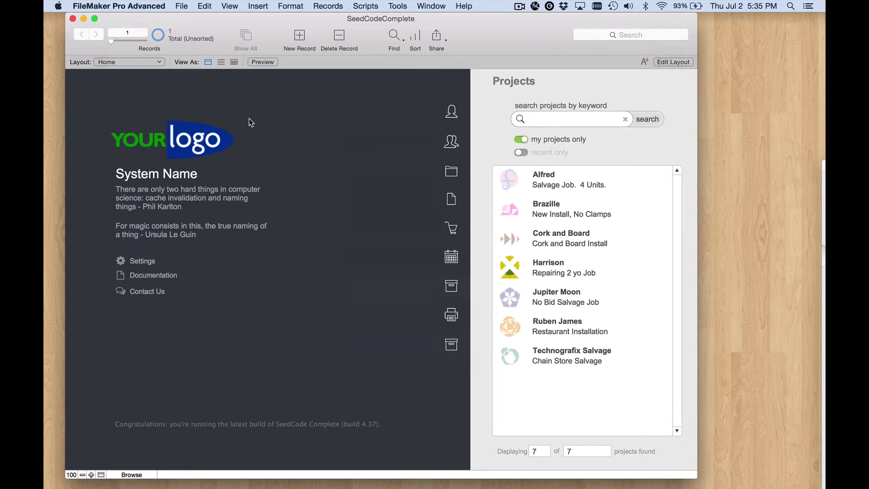
- Open the Splash layout in a new window from Manage Layouts
click(155, 63)
click(312, 48)
click(182, 6)
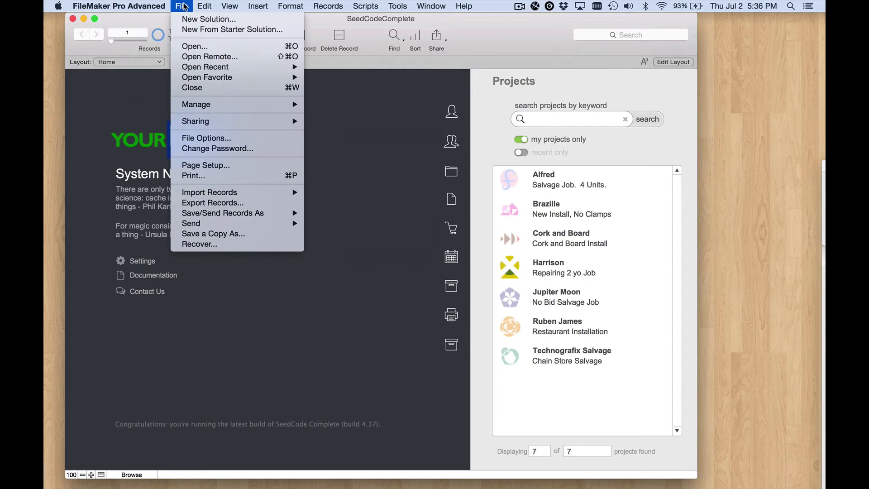
mouse_move(214, 106)
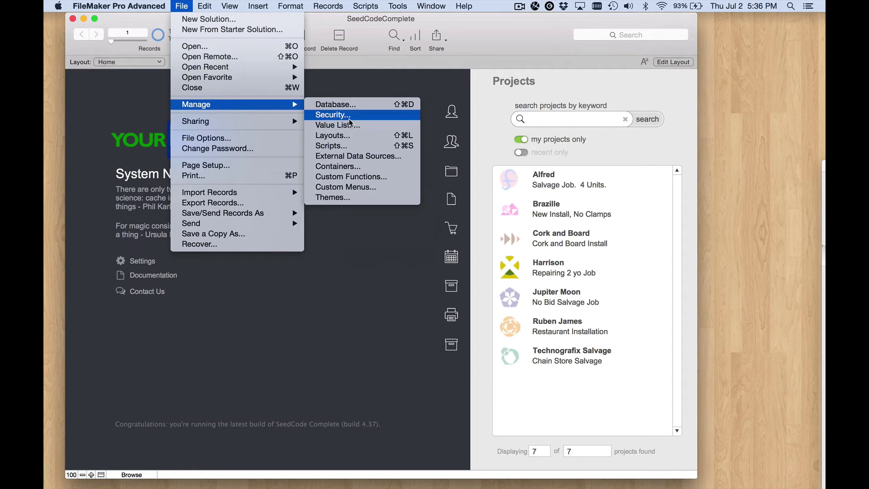
click(349, 135)
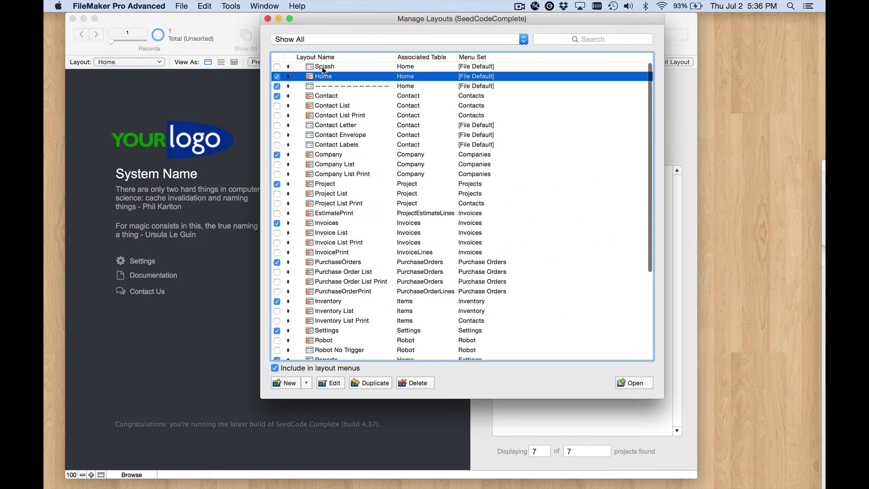
click(322, 67)
click(629, 381)
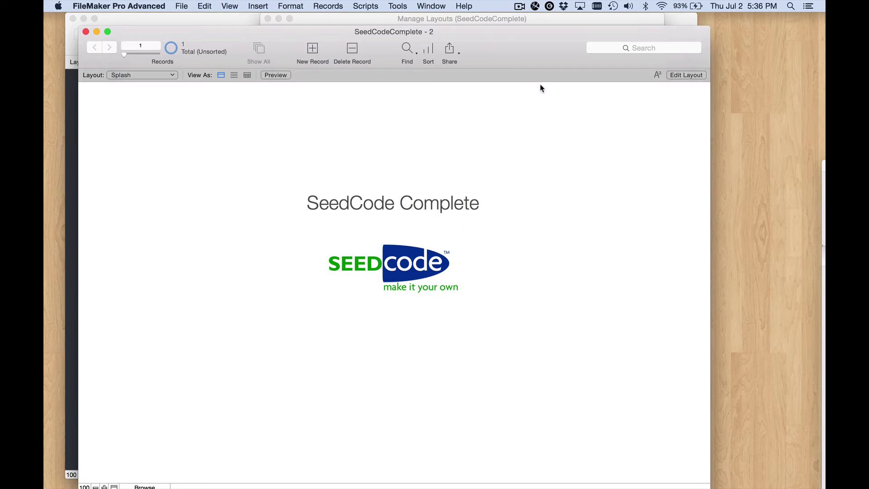
drag(505, 45, 544, 13)
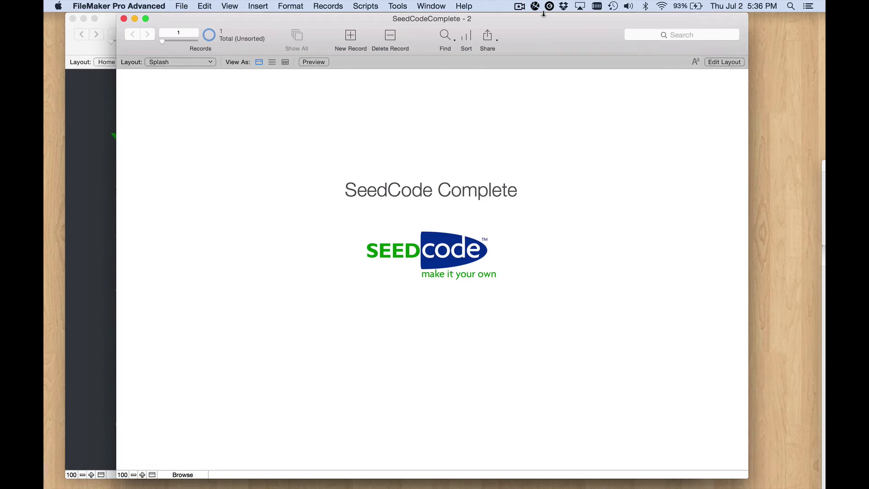
- In Layout mode, confirm the Splash home icon is named 1_Home and open the Script Workspace
key(super+l)
scroll(520, 196, right, 10)
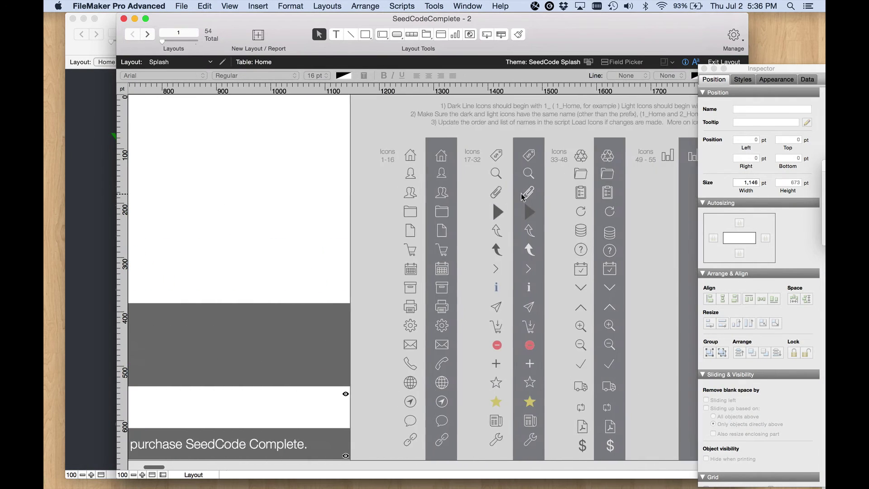
scroll(523, 197, right, 5)
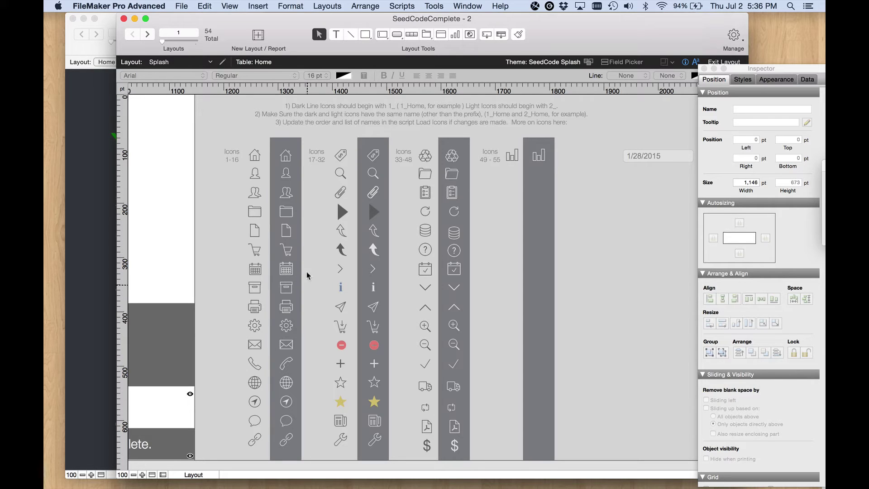
click(255, 155)
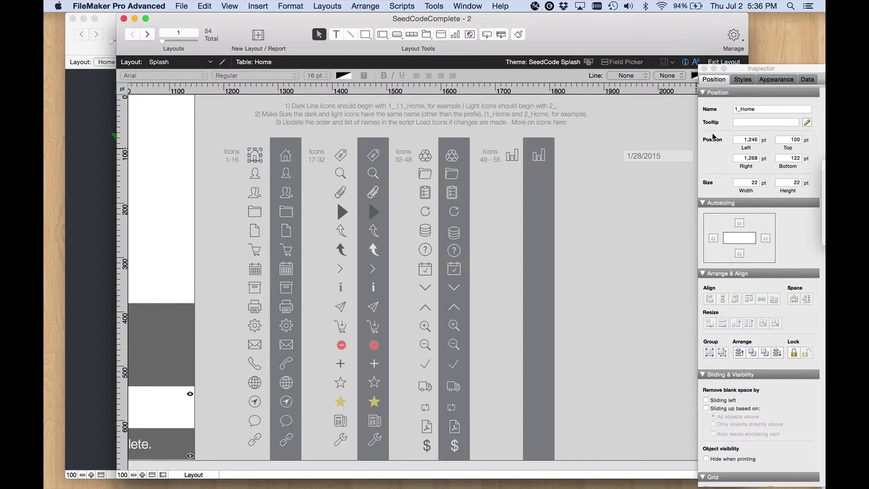
click(764, 110)
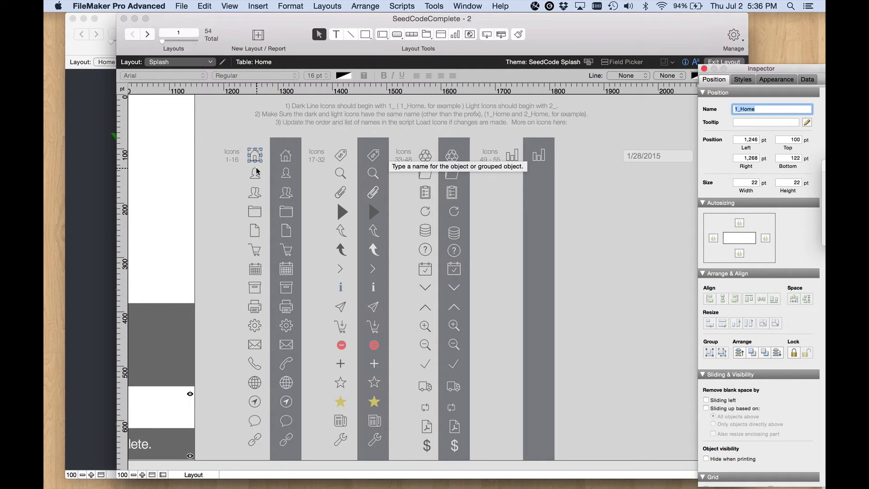
key(super+shift+s)
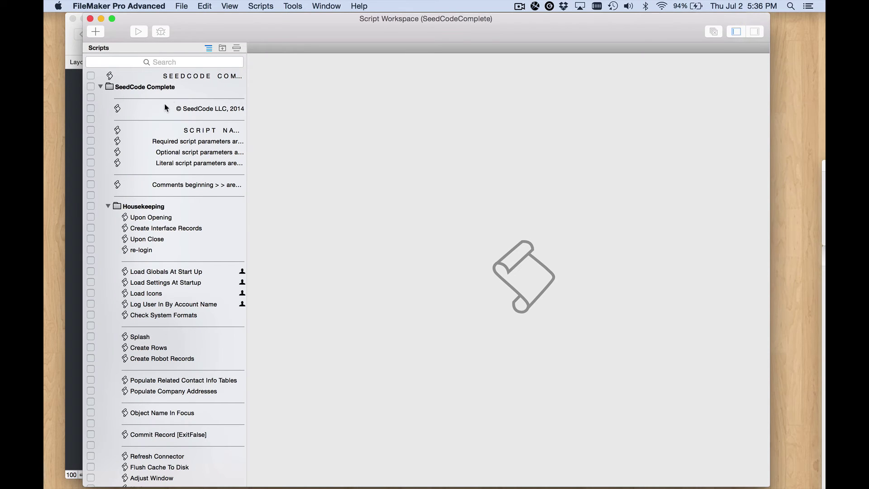
click(133, 63)
text(load ic)
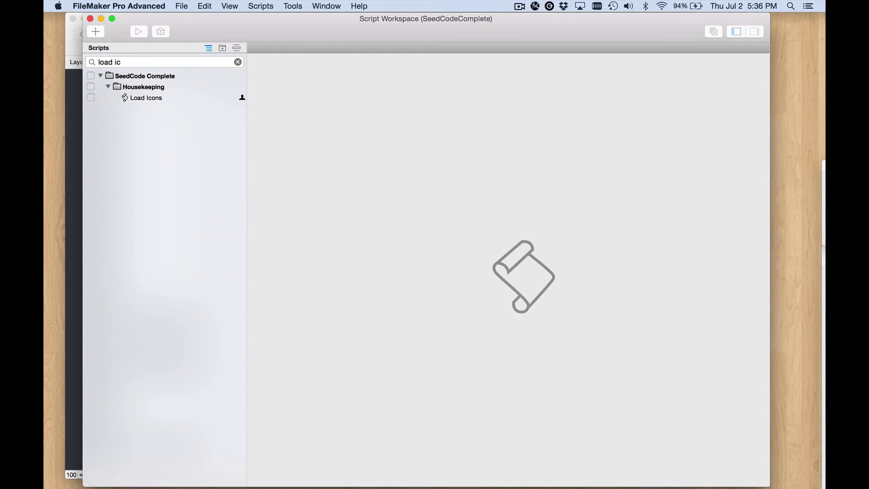
click(141, 99)
click(302, 216)
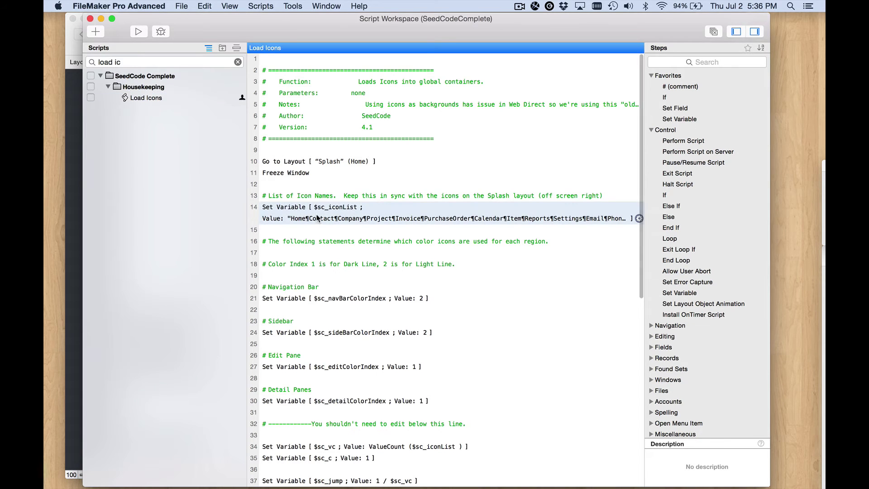
double_click(319, 220)
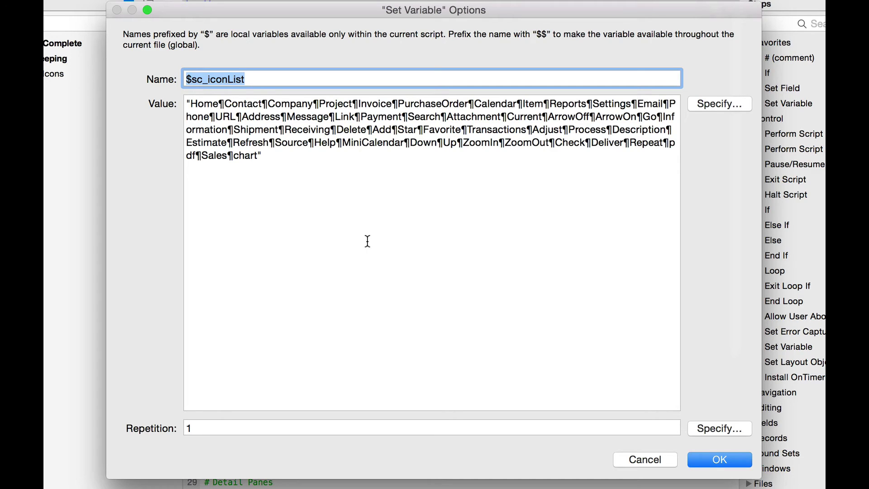
click(260, 154)
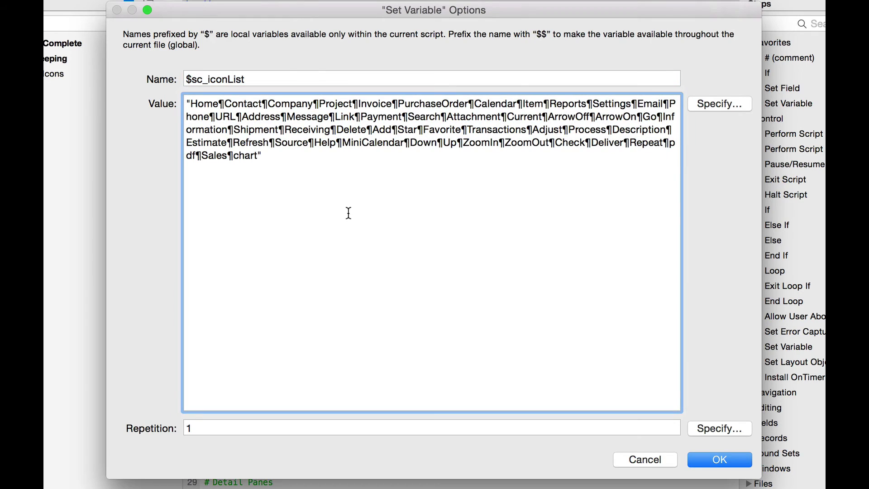
click(703, 100)
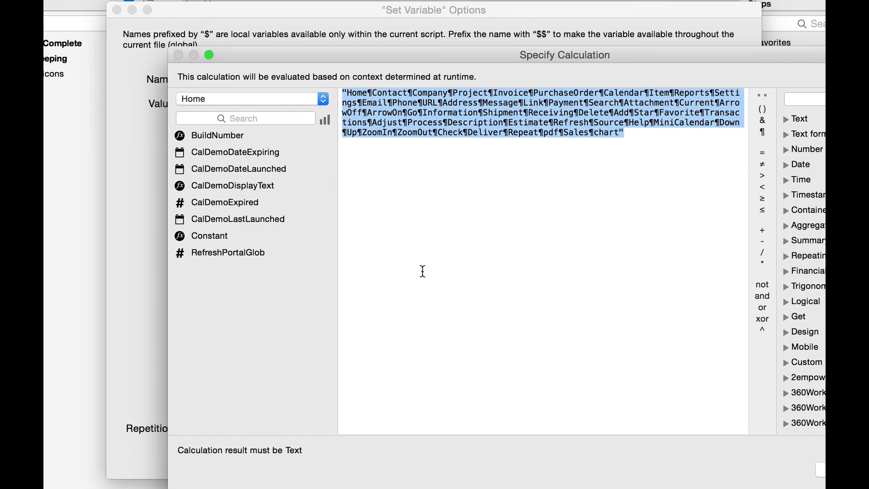
click(423, 272)
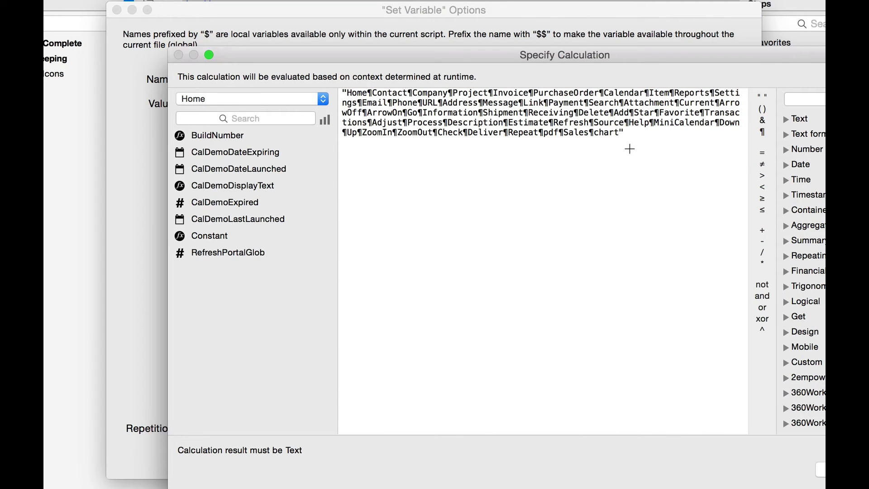
click(626, 133)
text(¶MyIcon)
drag(624, 132, 652, 135)
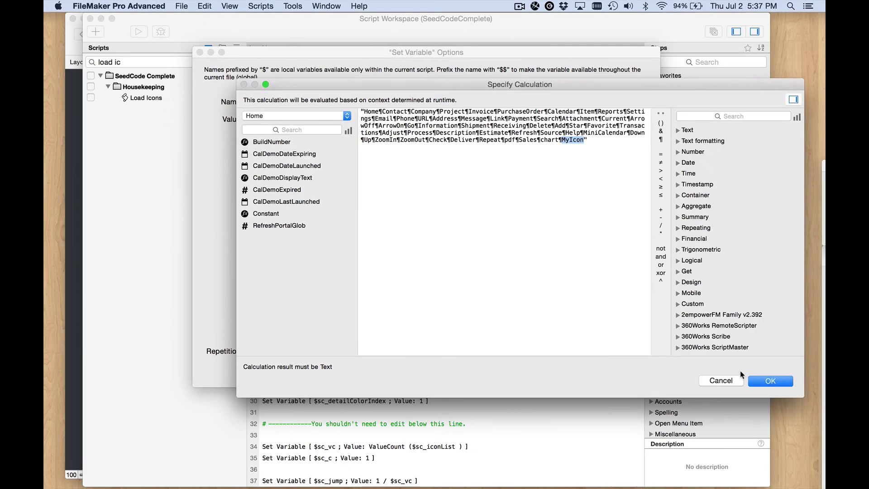
click(838, 471)
key(Escape)
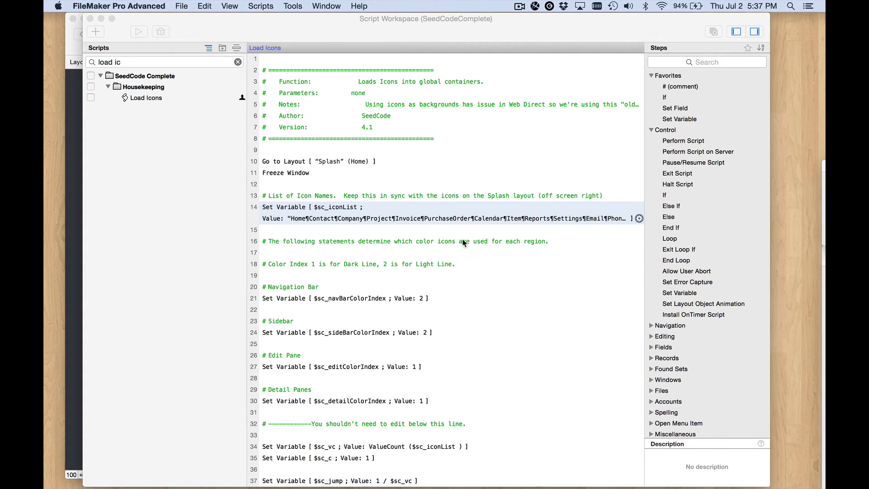
key(super+w)
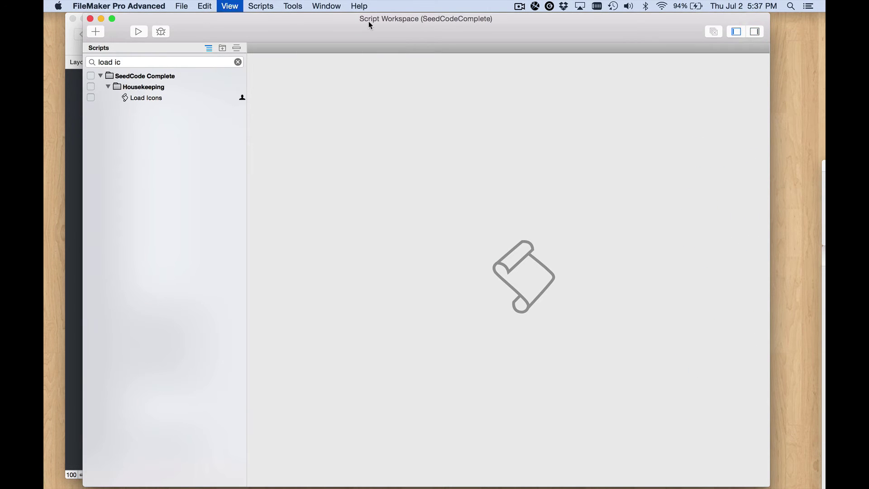
- Read the Splash icon names (1_Home, 2_Home, 1_Contact, 1_Attachment) and close the Splash window
click(90, 19)
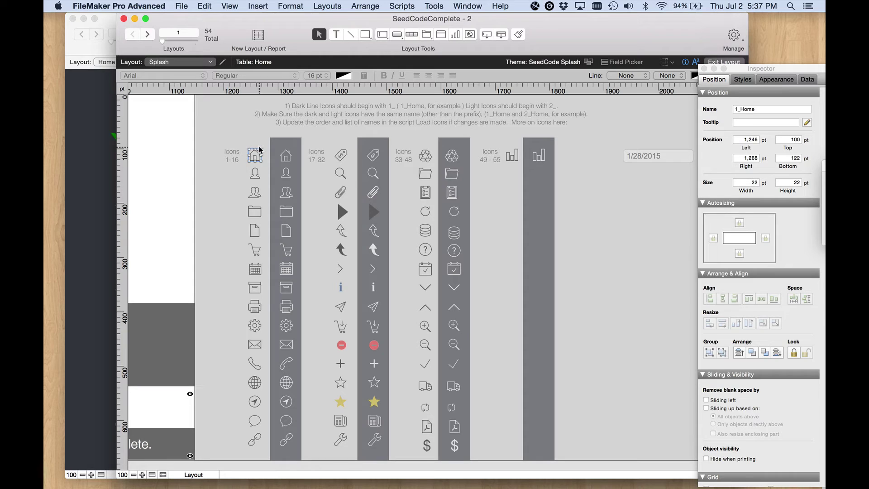
click(743, 111)
click(286, 155)
click(743, 111)
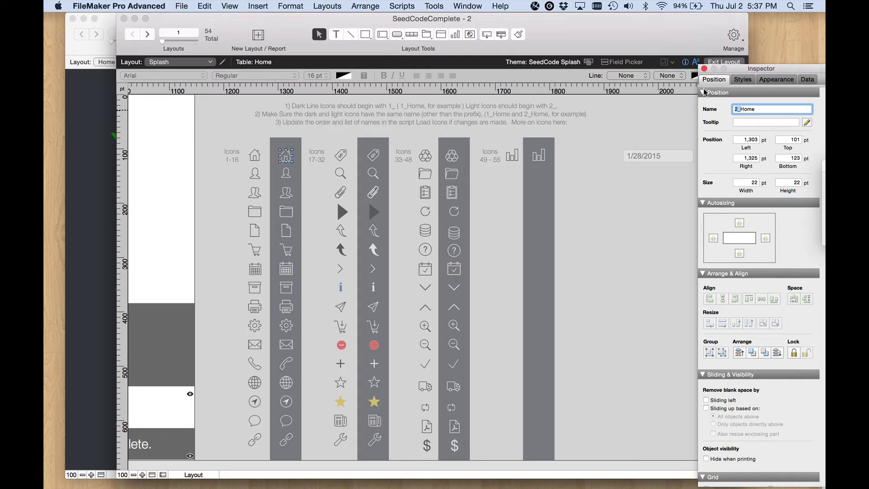
click(255, 174)
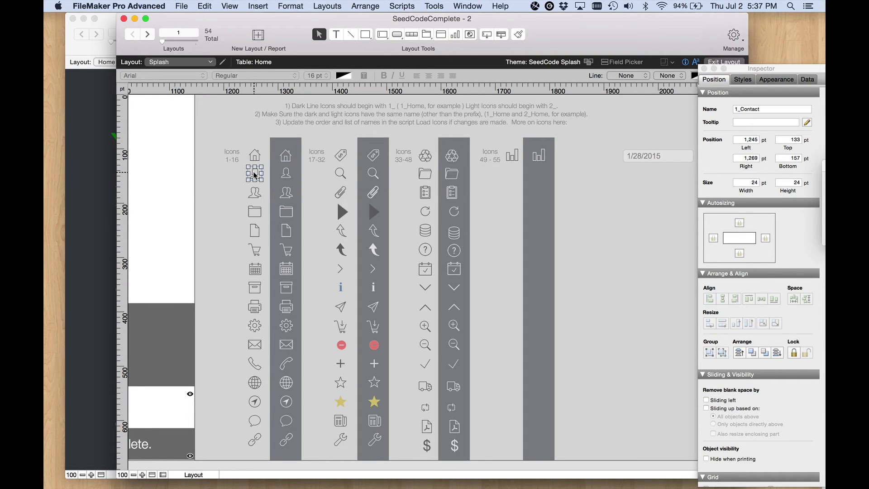
click(258, 193)
click(257, 213)
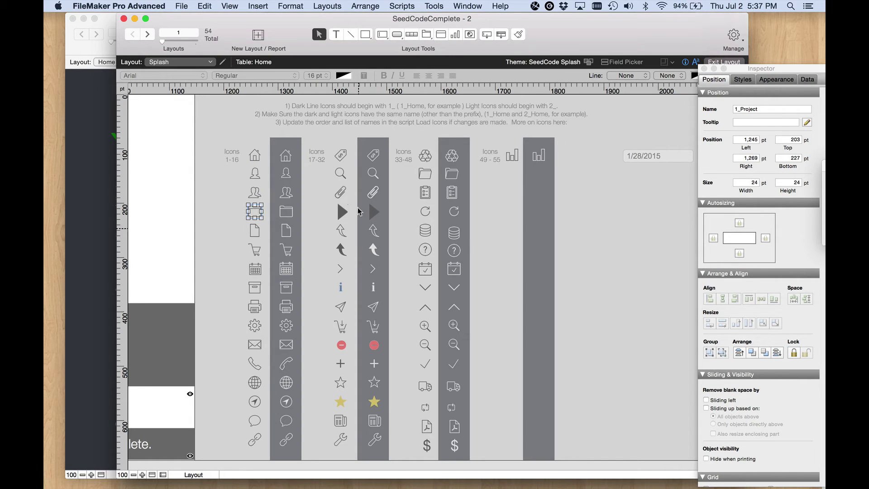
click(343, 195)
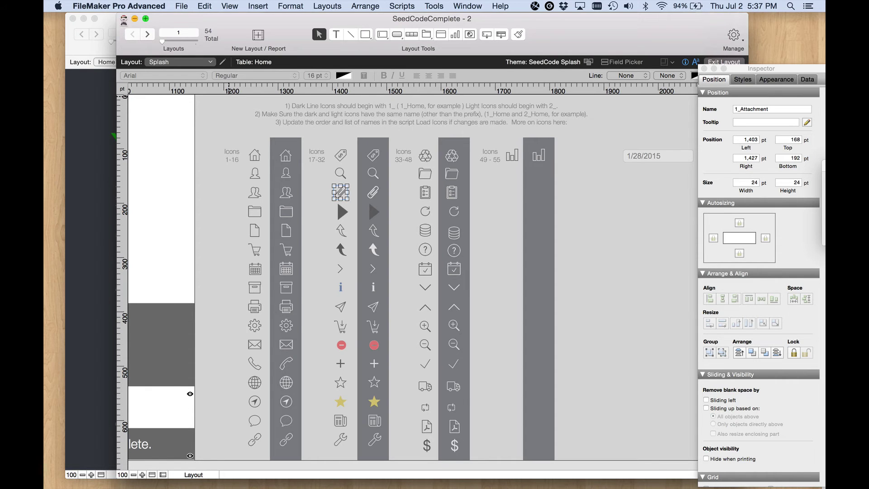
click(124, 19)
- In Layout mode, set the copied button's icon field to show repetition 19, the paperclip
key(Escape)
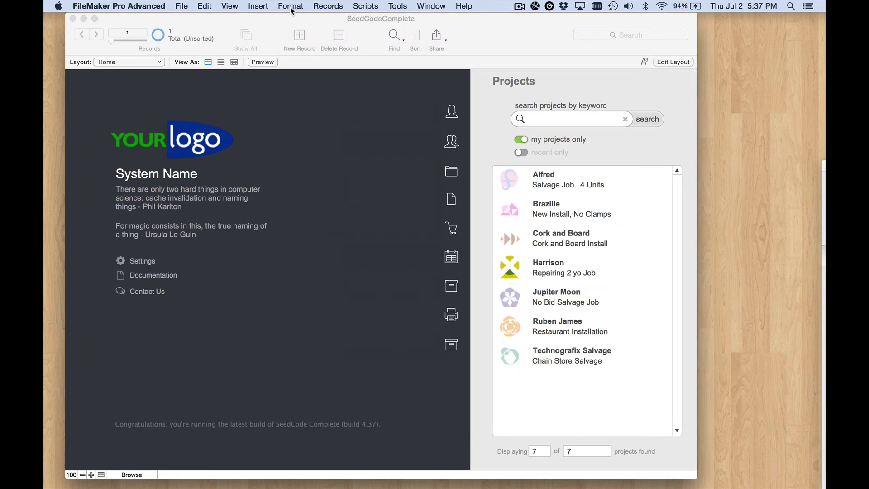
key(super+l)
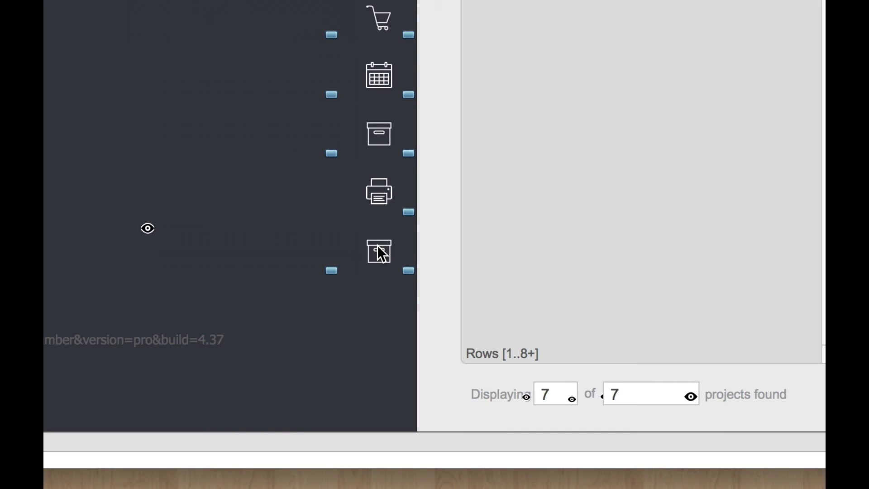
click(453, 368)
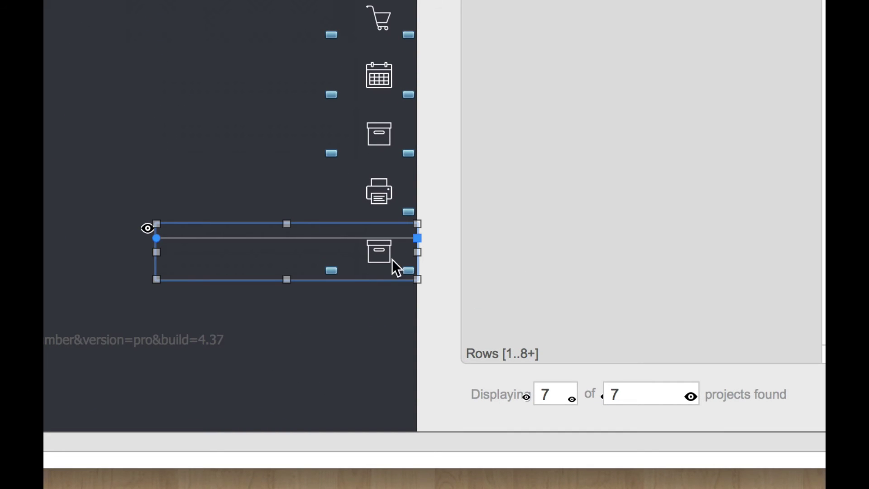
drag(428, 434, 349, 219)
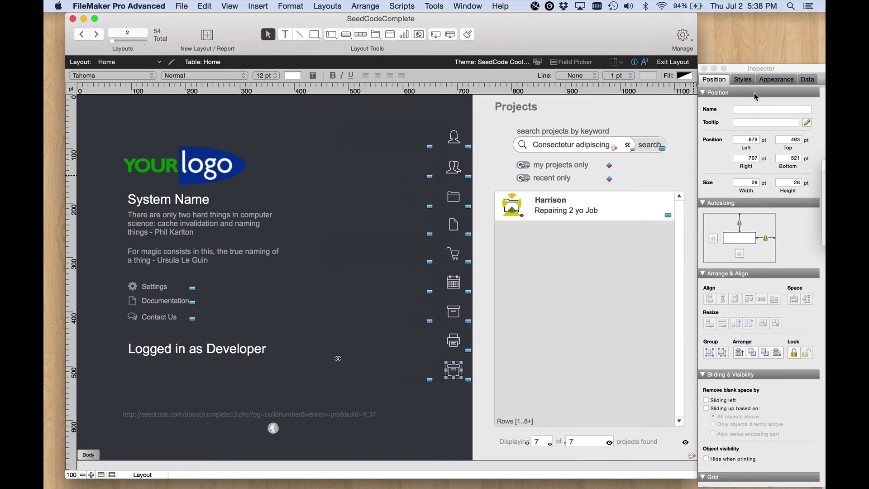
click(807, 79)
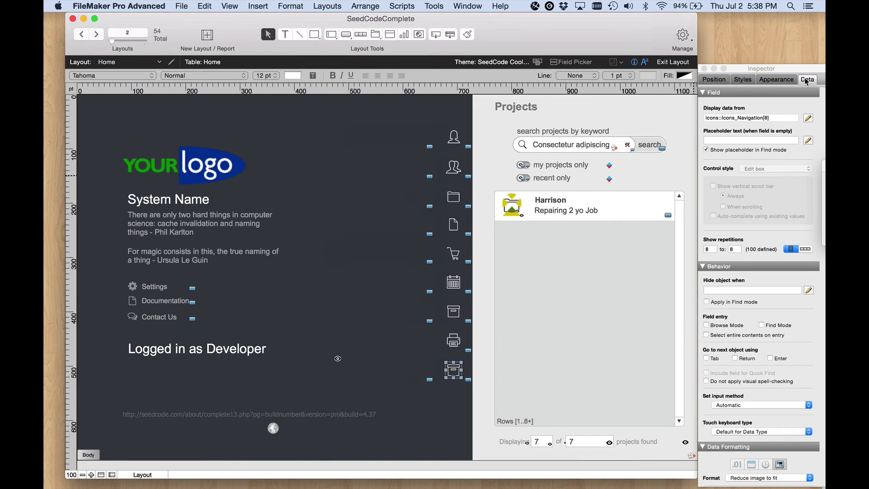
click(709, 249)
text(19)
key(Tab)
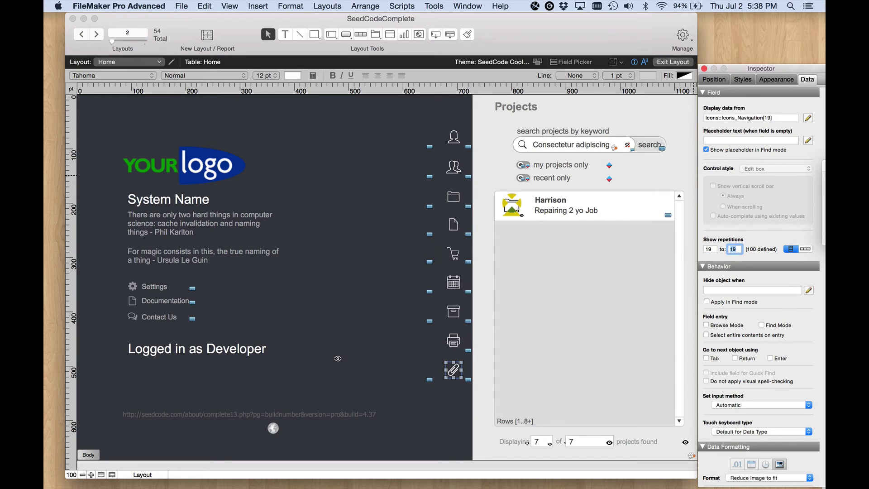
click(469, 372)
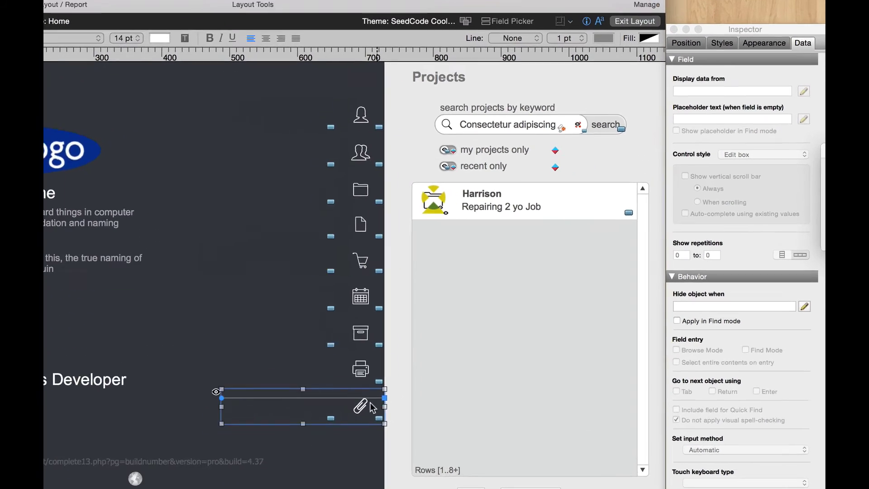
- Narrow the paperclip button and set its left padding to 0 to reveal the label
drag(469, 371, 432, 372)
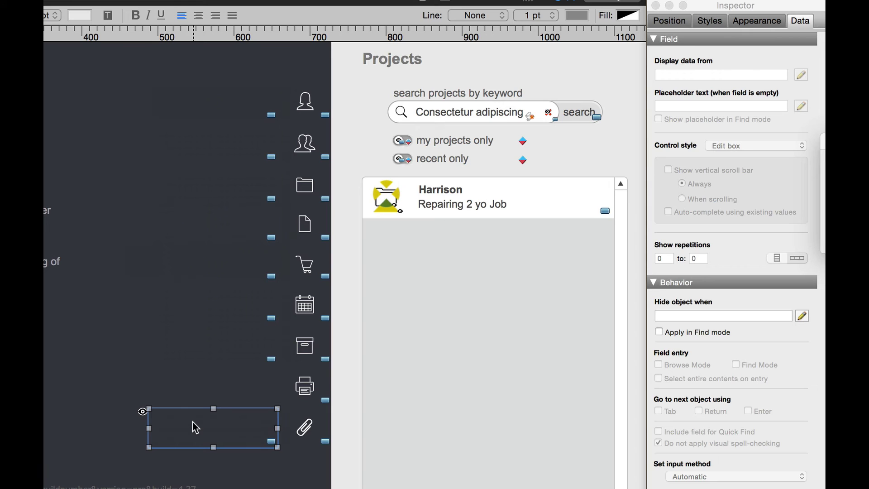
click(750, 21)
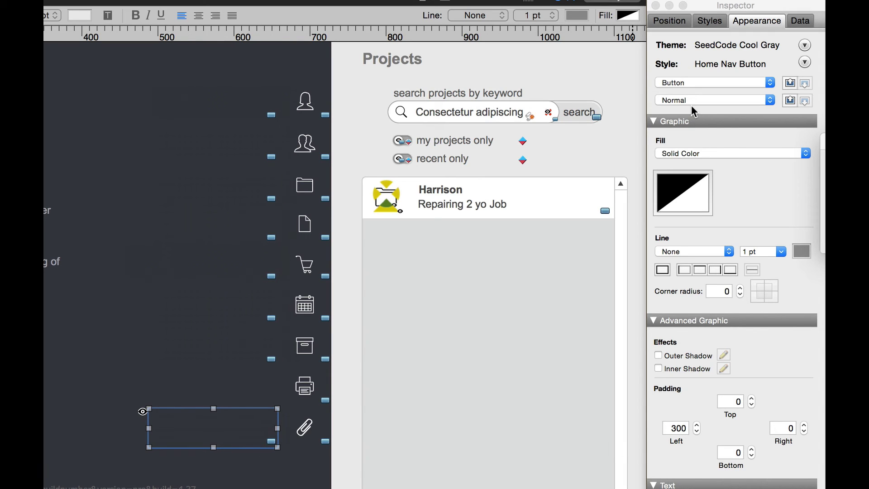
click(679, 430)
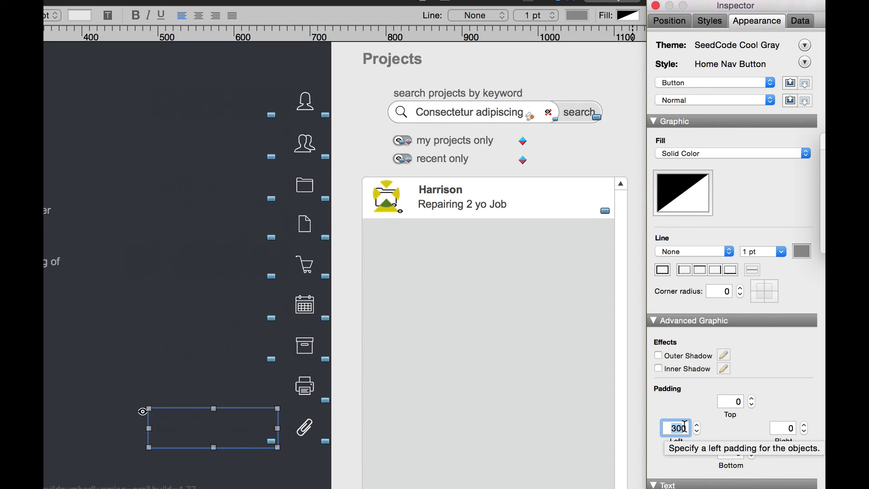
text(0)
key(Return)
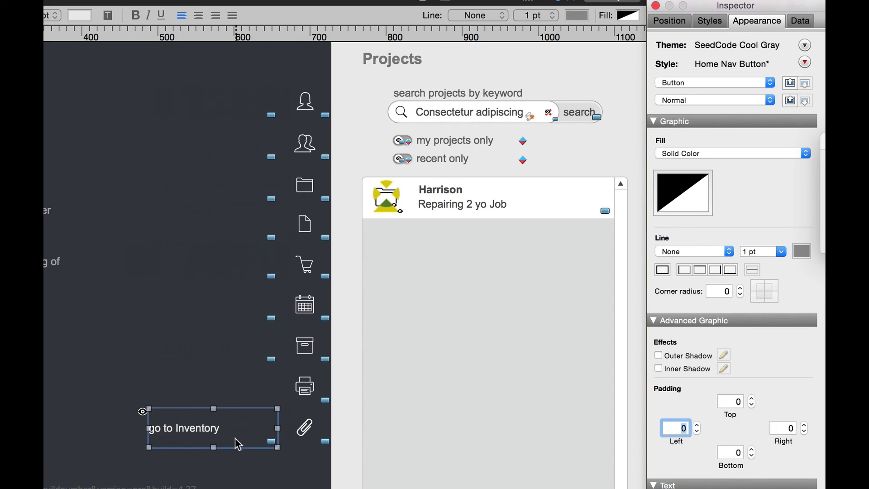
- Change the label from 'go to Inventory' to 'go to Supplies' and restore left padding to 300
click(188, 334)
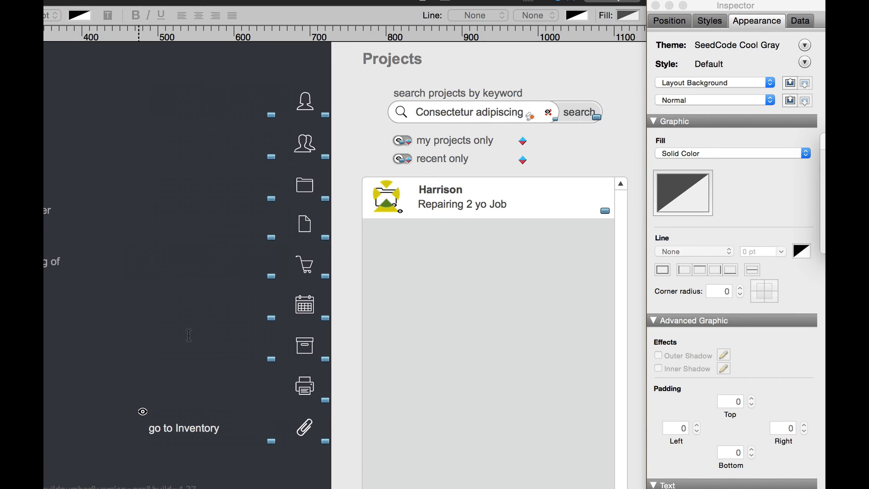
double_click(198, 428)
text(Supplies)
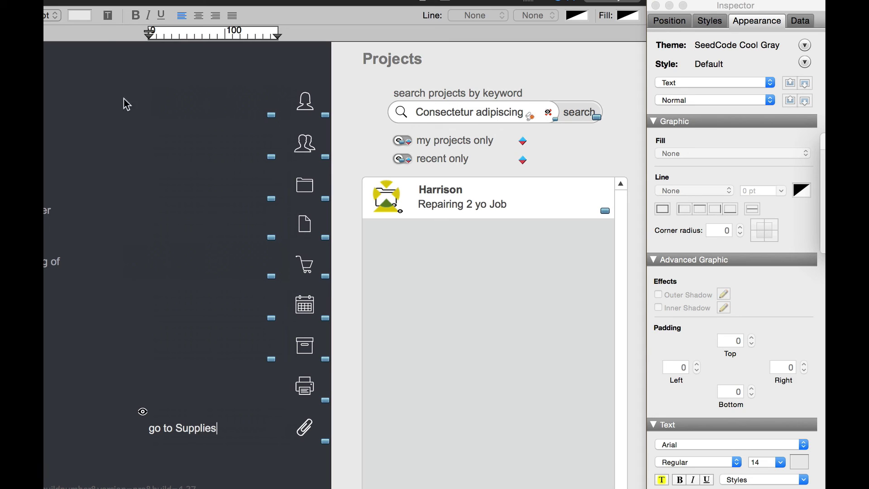
click(212, 456)
click(211, 439)
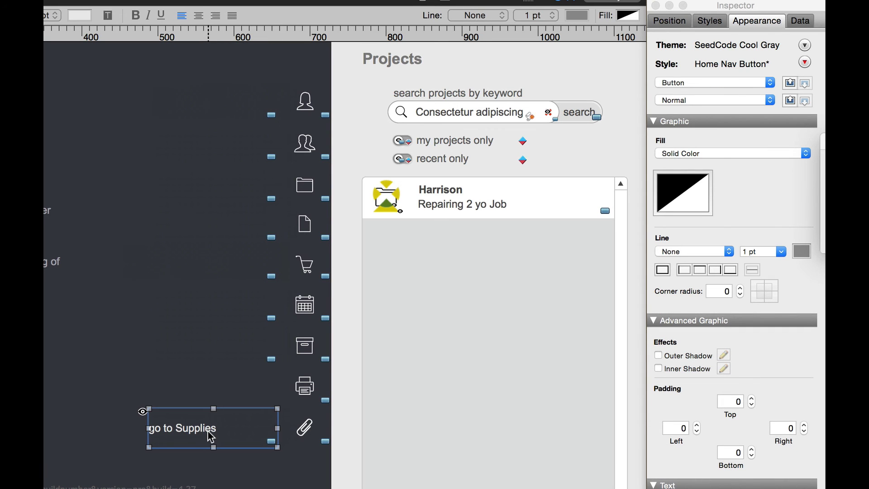
click(679, 428)
text(300)
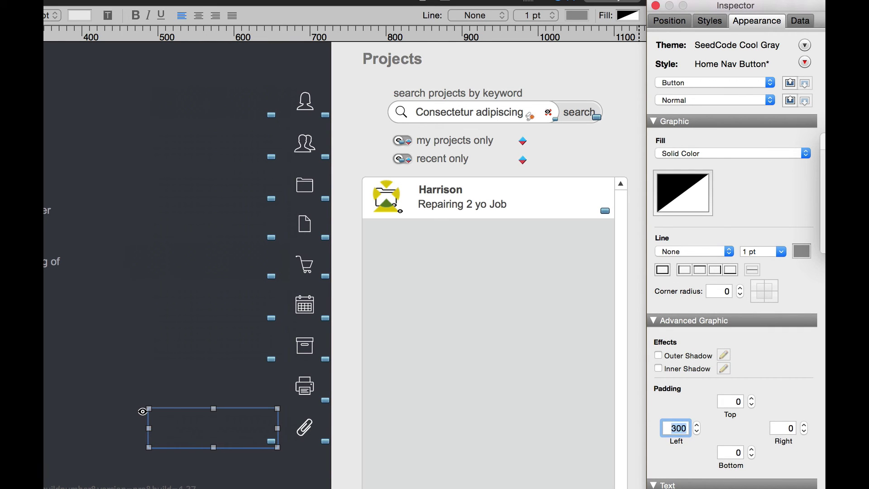
key(Return)
- Set the sidebar paperclip button's left padding to 0 and relabel it 'go to Supplies'
click(320, 448)
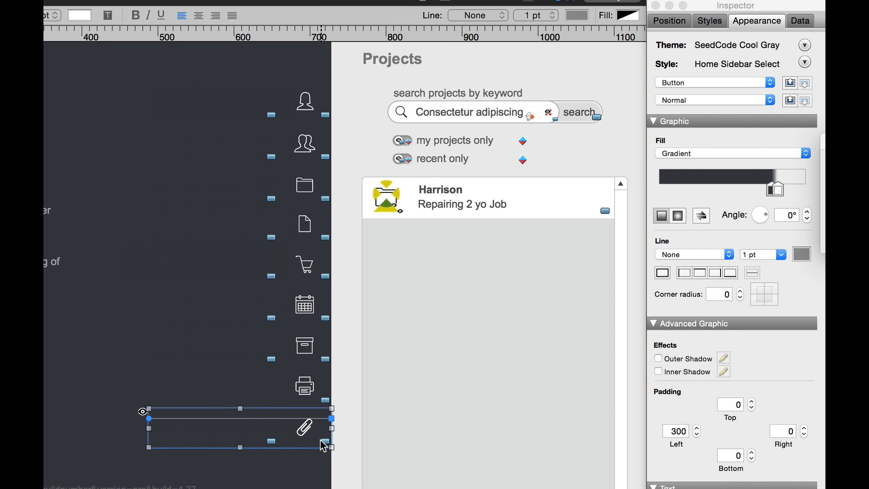
click(679, 431)
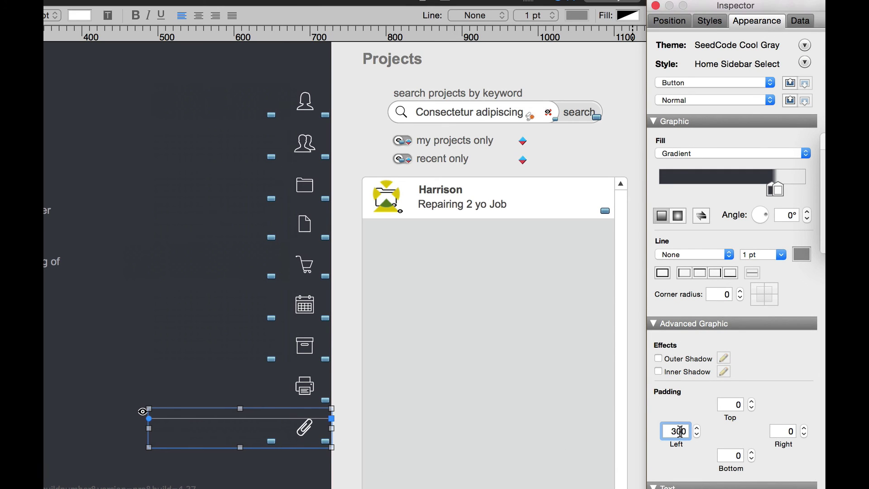
text(0)
key(Return)
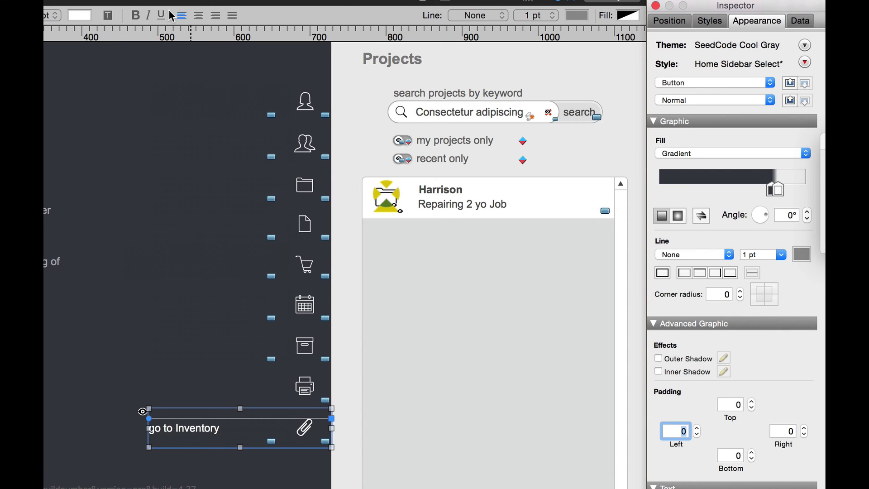
click(286, 259)
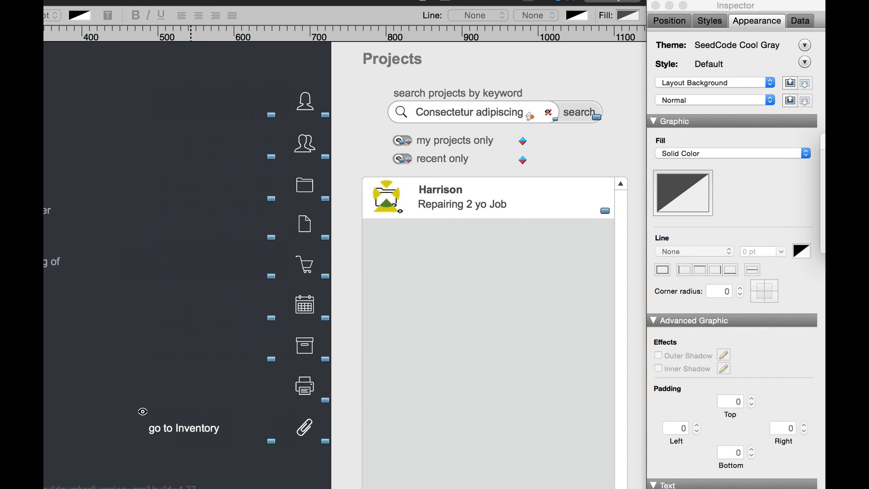
click(323, 439)
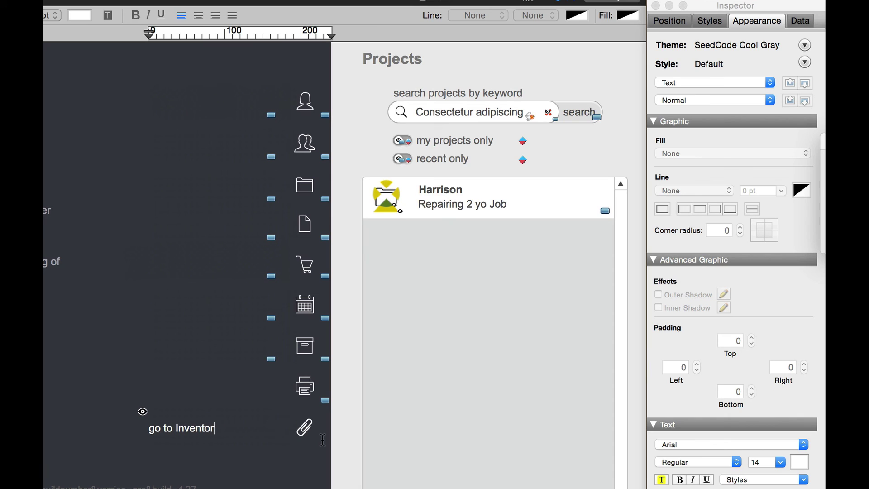
key(BackSpace)
key(BackSpace)
key(BackSpace)
key(BackSpace)
key(BackSpace)
key(BackSpace)
text(Supplies)
click(266, 297)
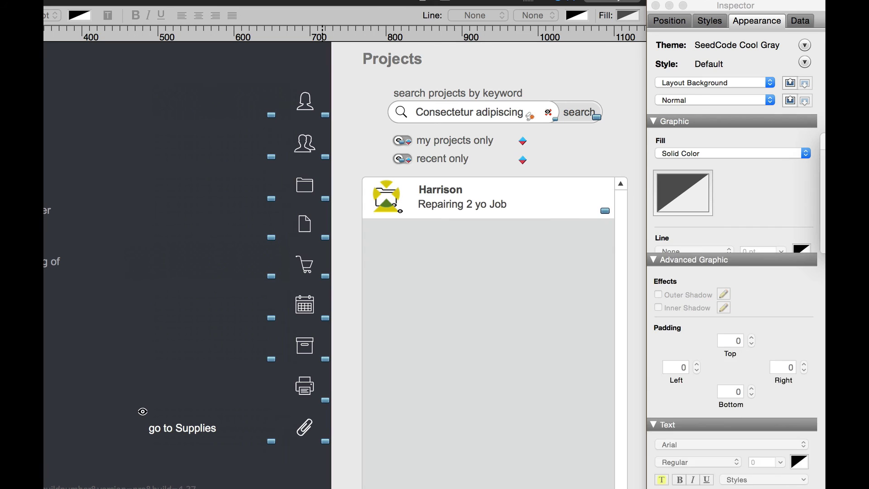
- Restore the sidebar button's left padding to 300 to hide its label
click(326, 445)
click(675, 432)
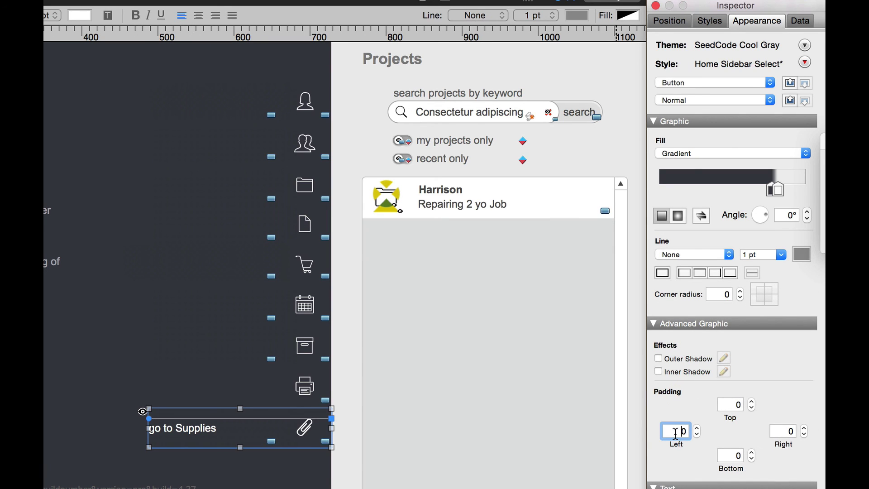
text(300)
key(Return)
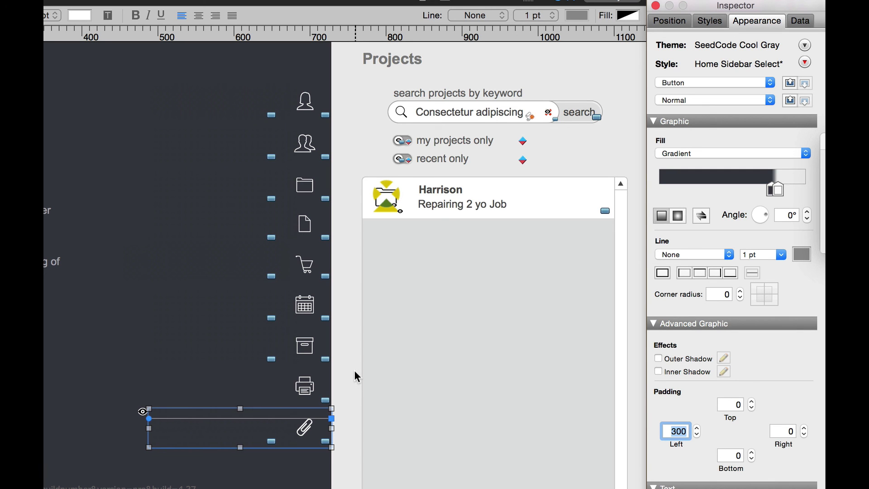
click(358, 1)
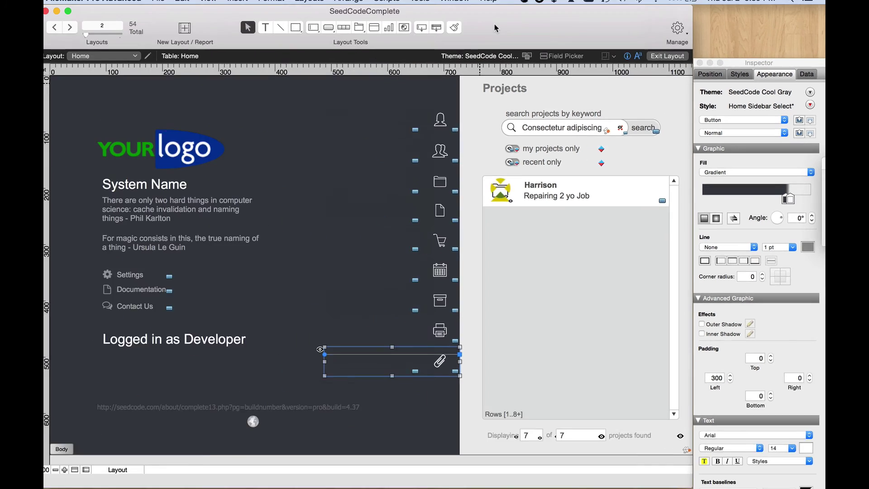
key(super+b)
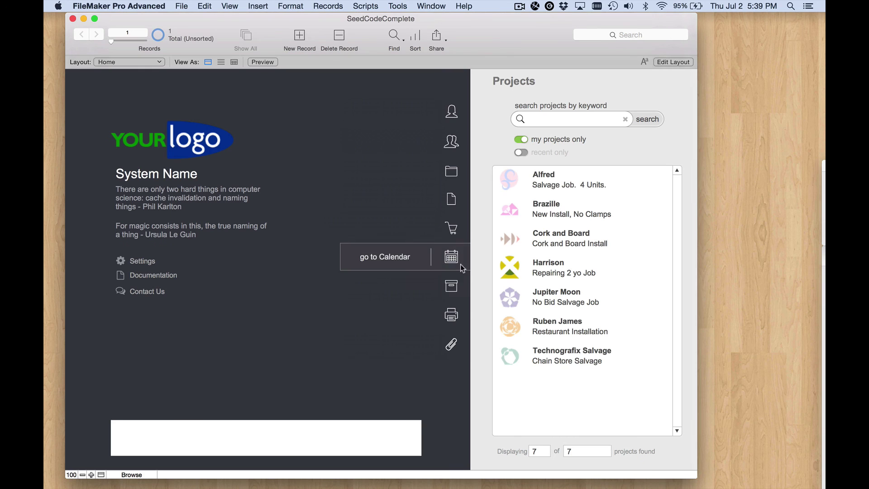